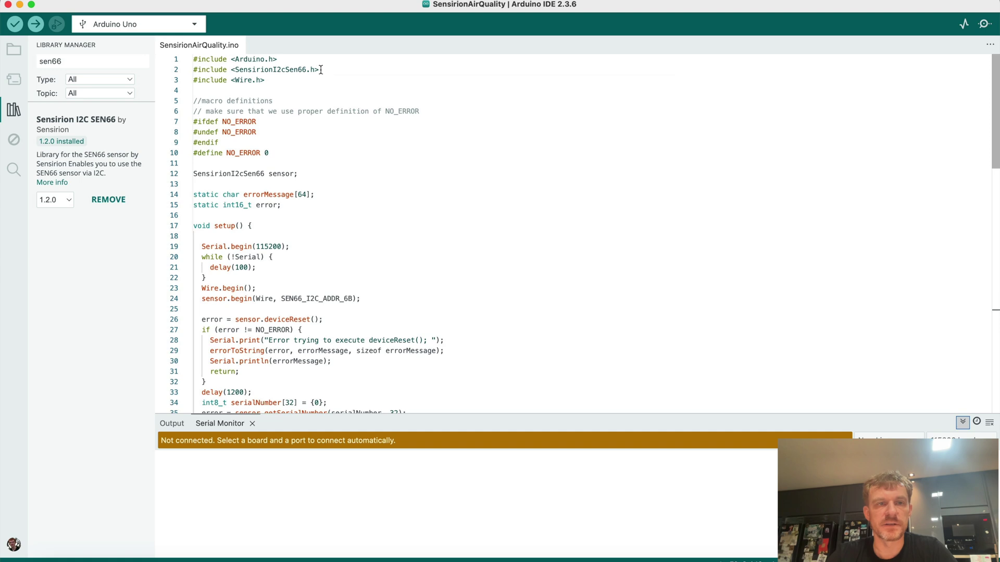
left_click(13, 110)
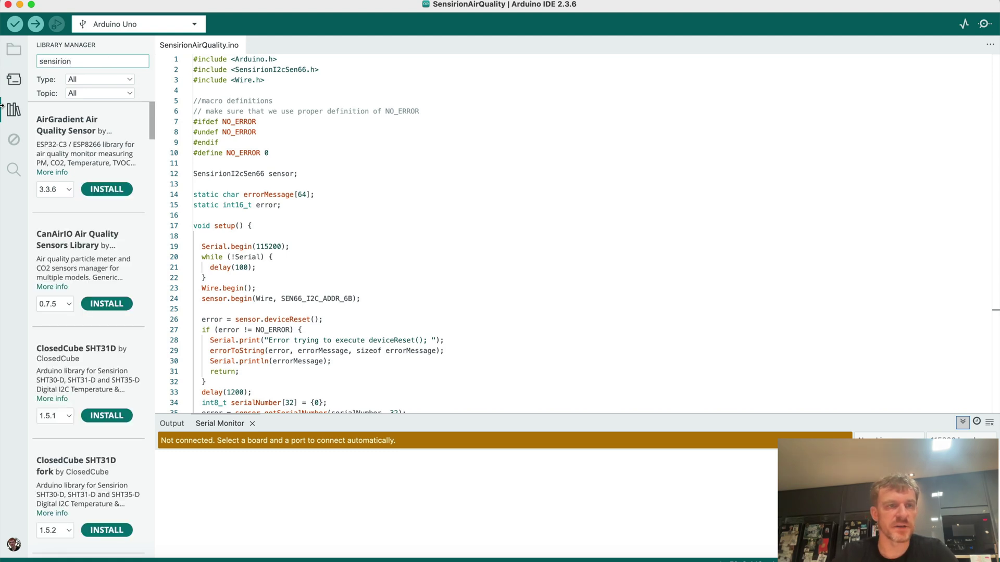
scroll(102, 317, "down", 10)
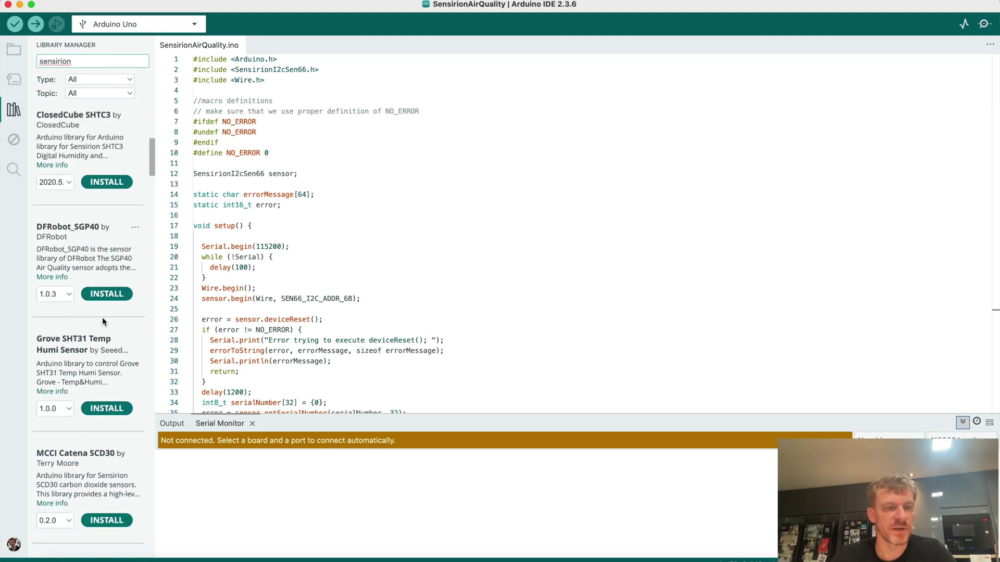
scroll(102, 317, "up", 10)
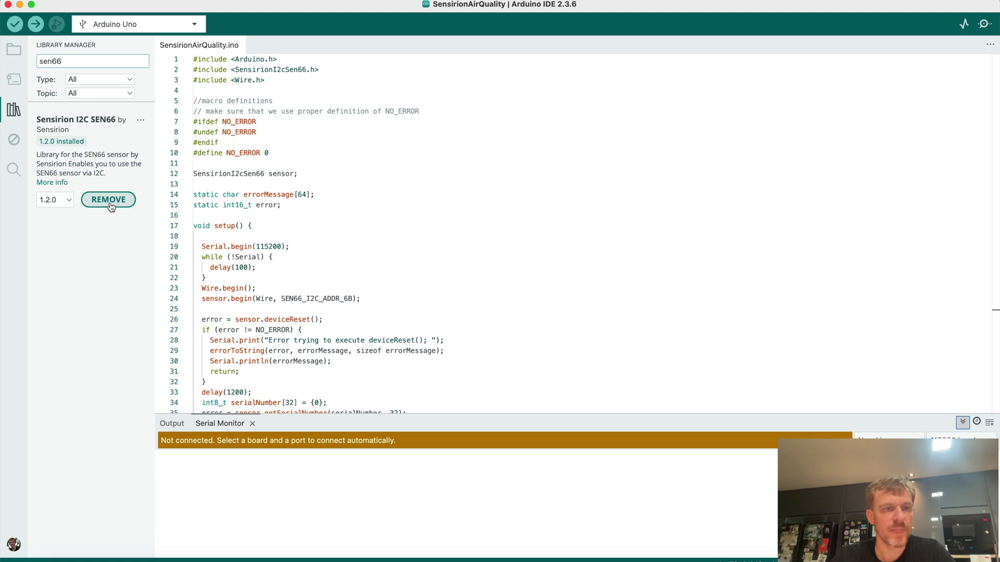
left_click(418, 212)
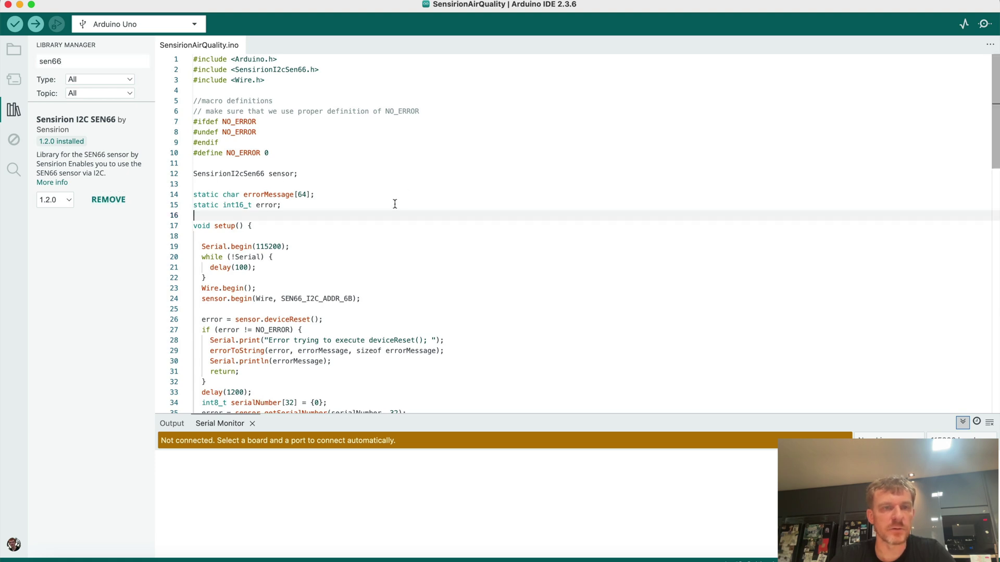
left_click(98, 0)
mouse_move(110, 44)
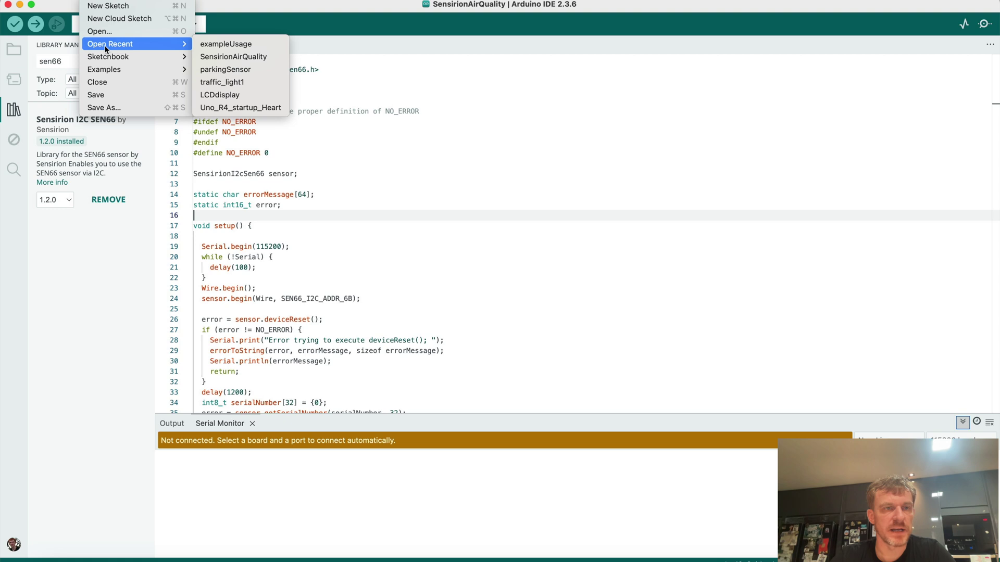
left_click(241, 45)
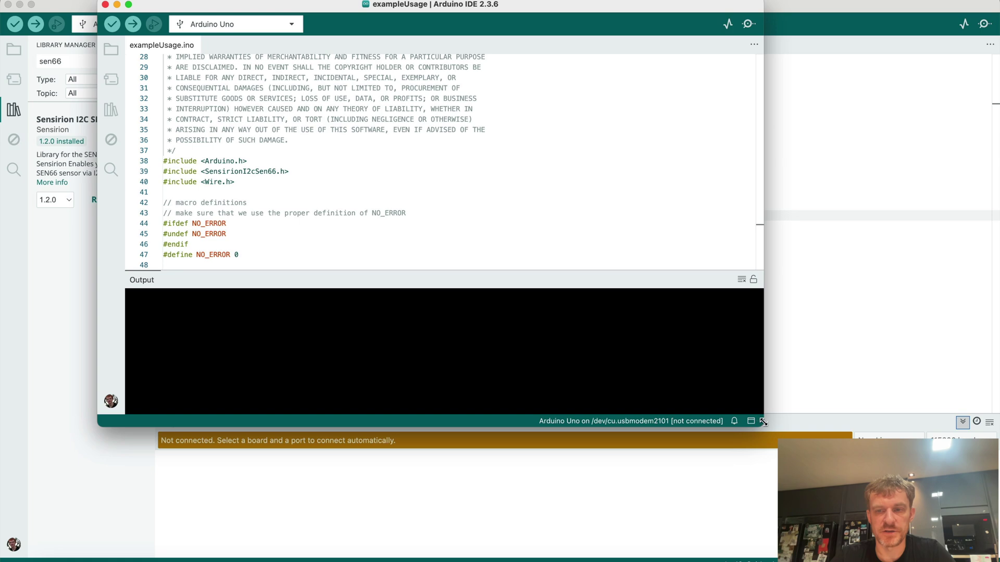
scroll(441, 307, "down", 10)
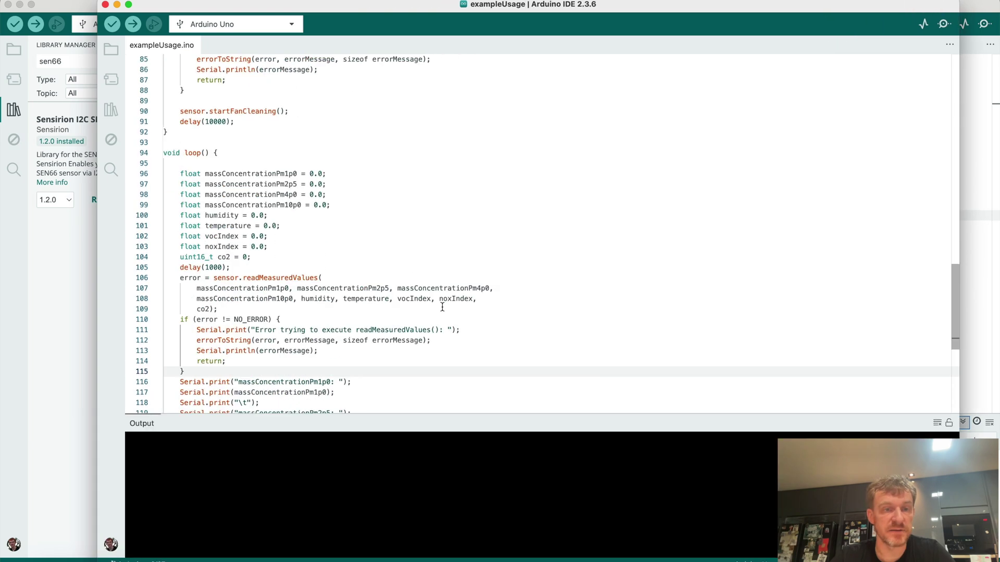
scroll(441, 306, "down", 5)
scroll(441, 307, "up", 5)
scroll(441, 306, "up", 10)
scroll(441, 306, "up", 5)
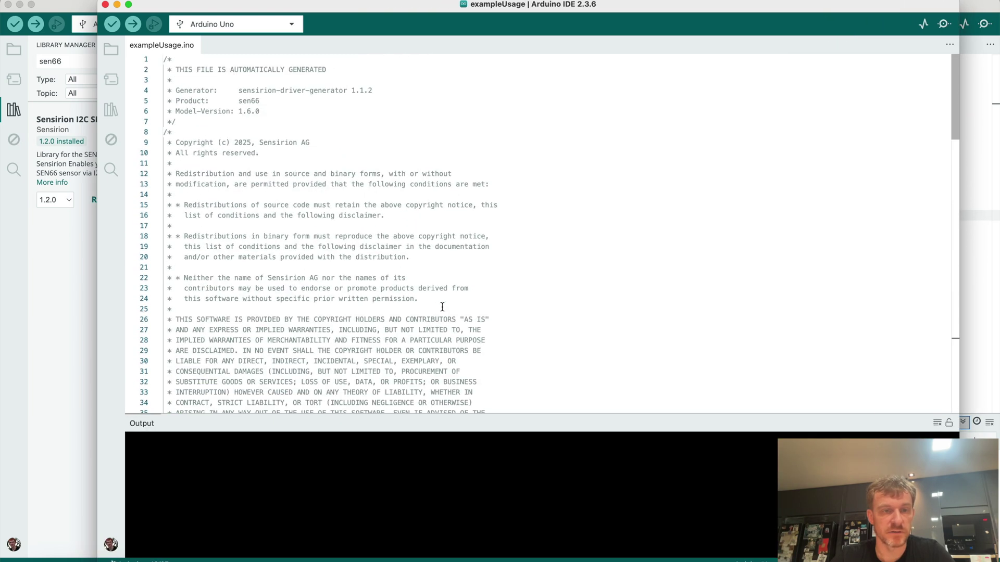
scroll(441, 307, "down", 10)
scroll(441, 306, "down", 2)
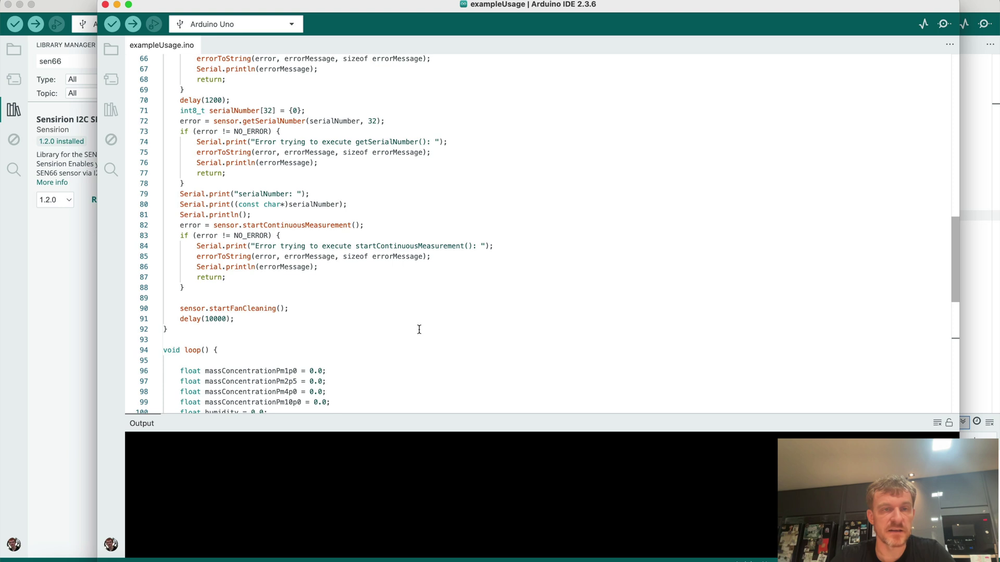
scroll(520, 228, "up", 5)
scroll(521, 228, "up", 2)
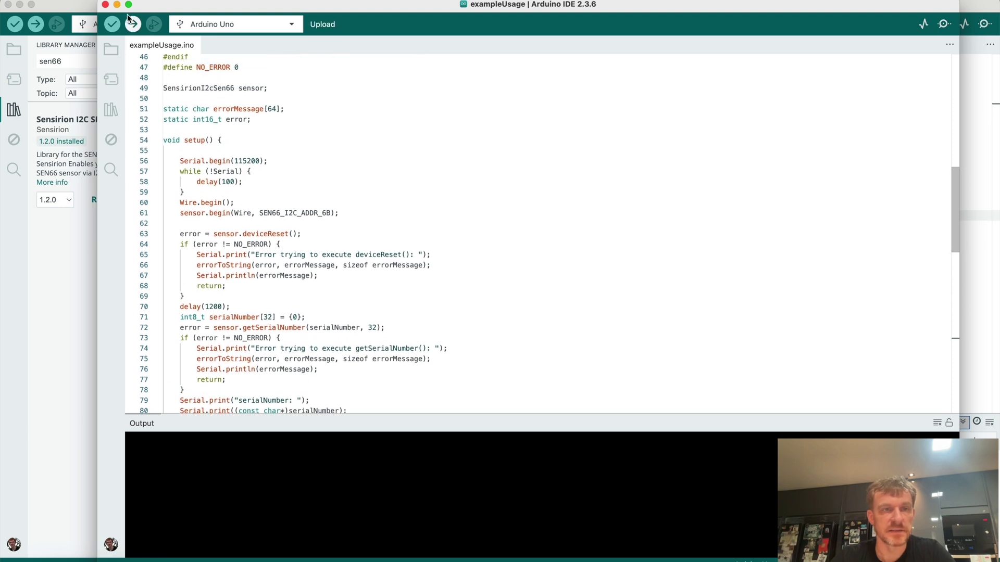
left_click(106, 5)
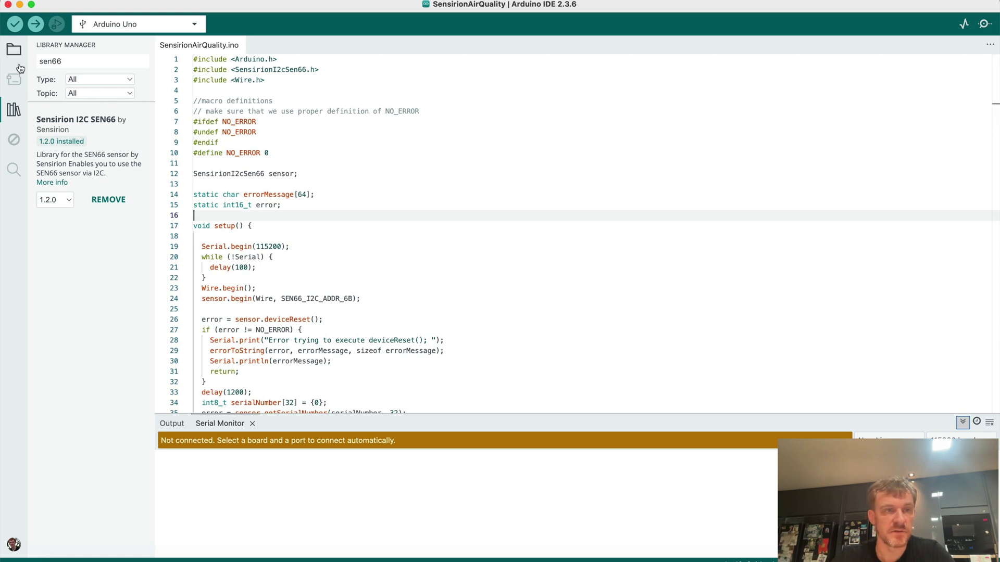
Hide the library panel and highlight the SensirionI2cSen66 and Wire include lines.
left_click(14, 112)
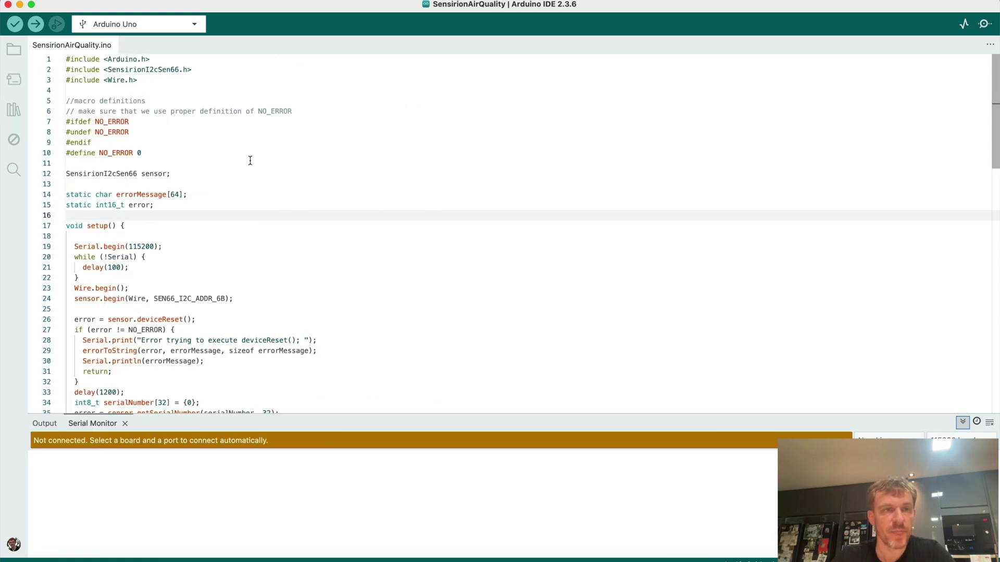
left_click_drag(197, 71, 158, 70)
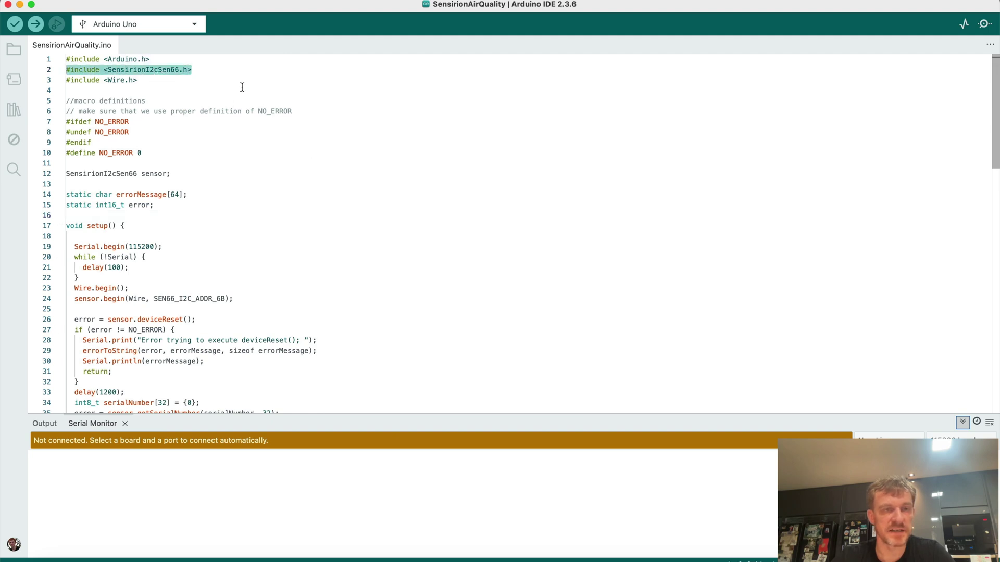
left_click(144, 82)
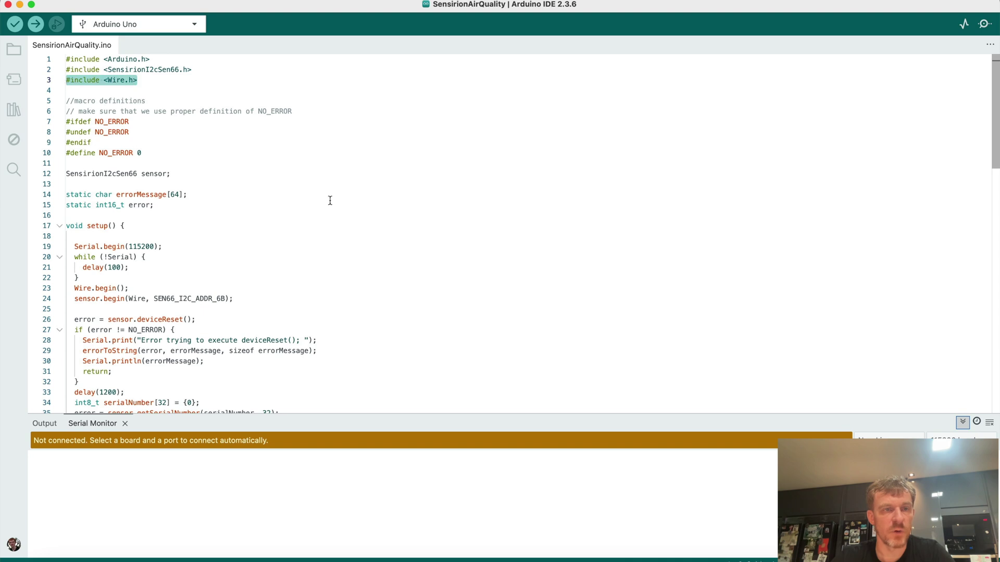
left_click(145, 81)
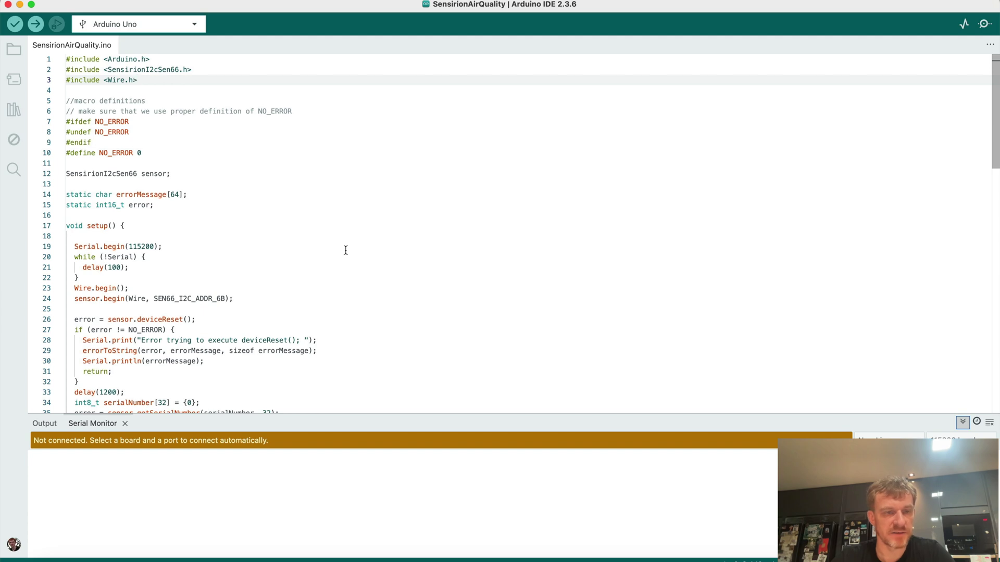
scroll(345, 251, "down", 3)
scroll(346, 250, "down", 2)
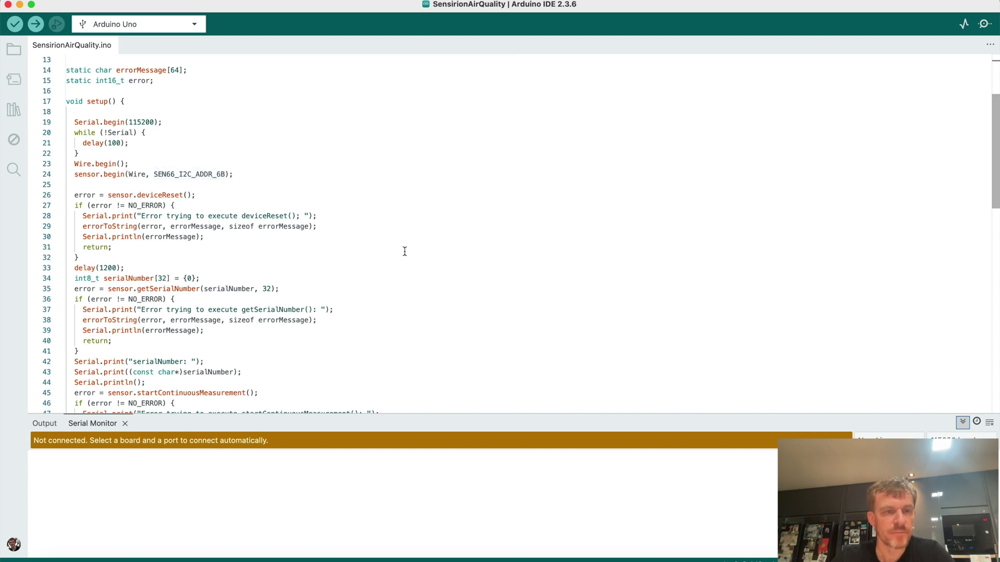
scroll(404, 250, "down", 2)
scroll(404, 251, "down", 3)
scroll(404, 251, "down", 2)
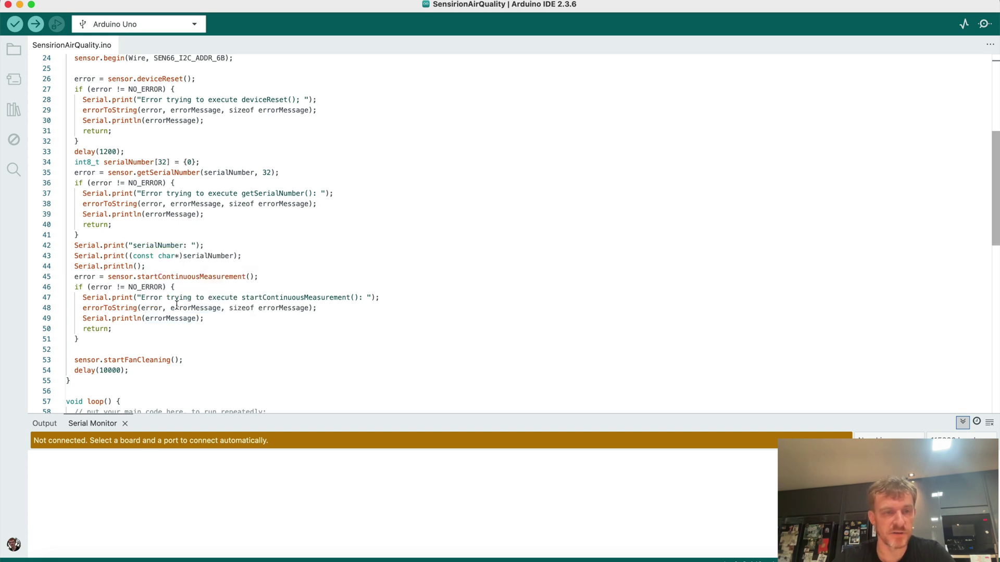
scroll(136, 258, "down", 5)
left_click_drag(133, 250, 58, 244)
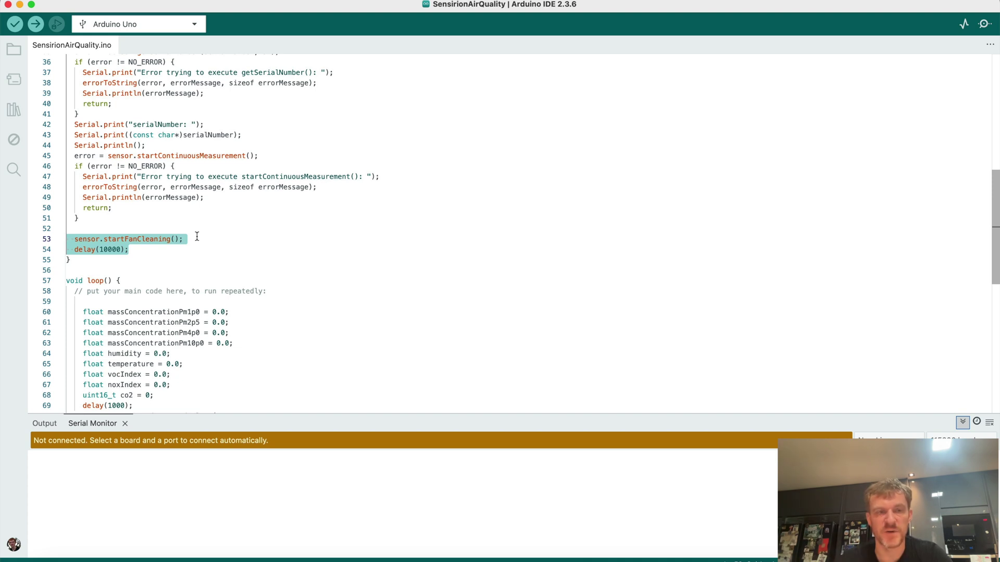
left_click(130, 251)
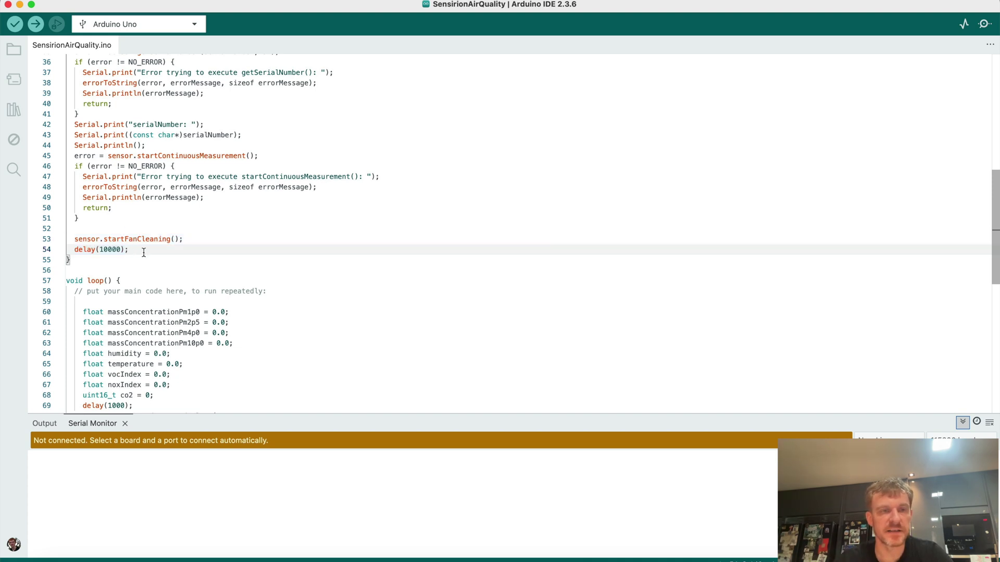
scroll(304, 284, "down", 2)
scroll(304, 283, "down", 2)
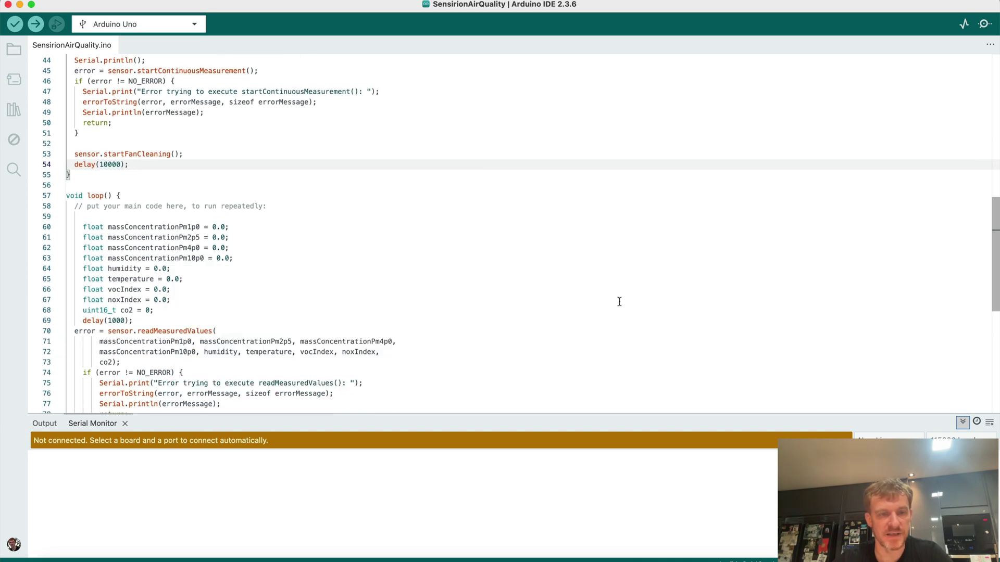
scroll(619, 302, "down", 3)
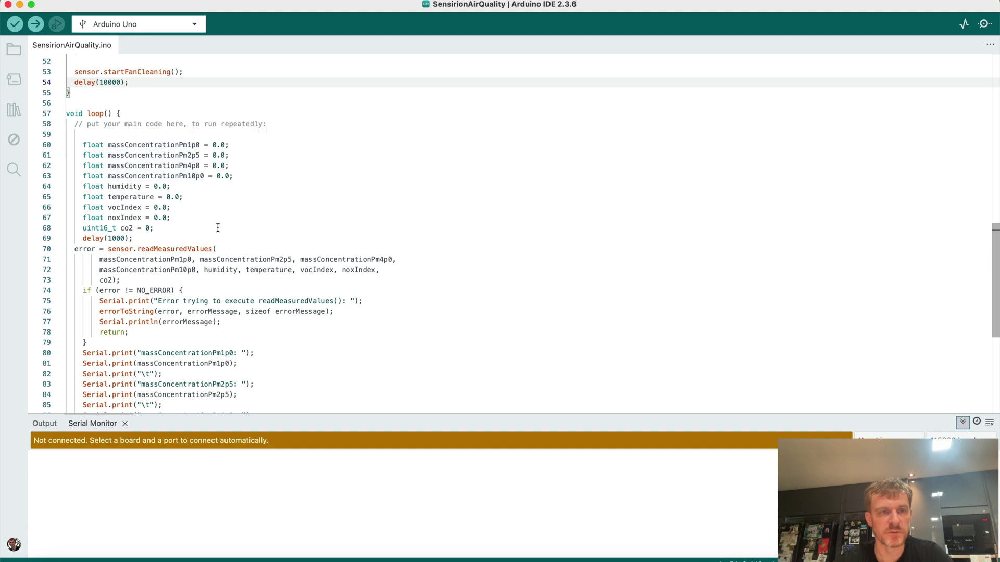
left_click(176, 187)
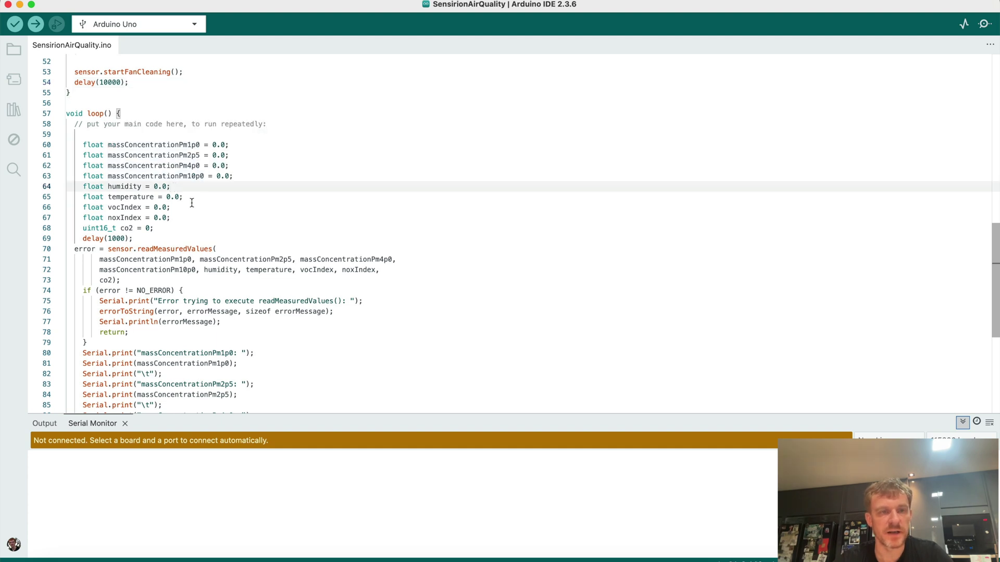
left_click(192, 199)
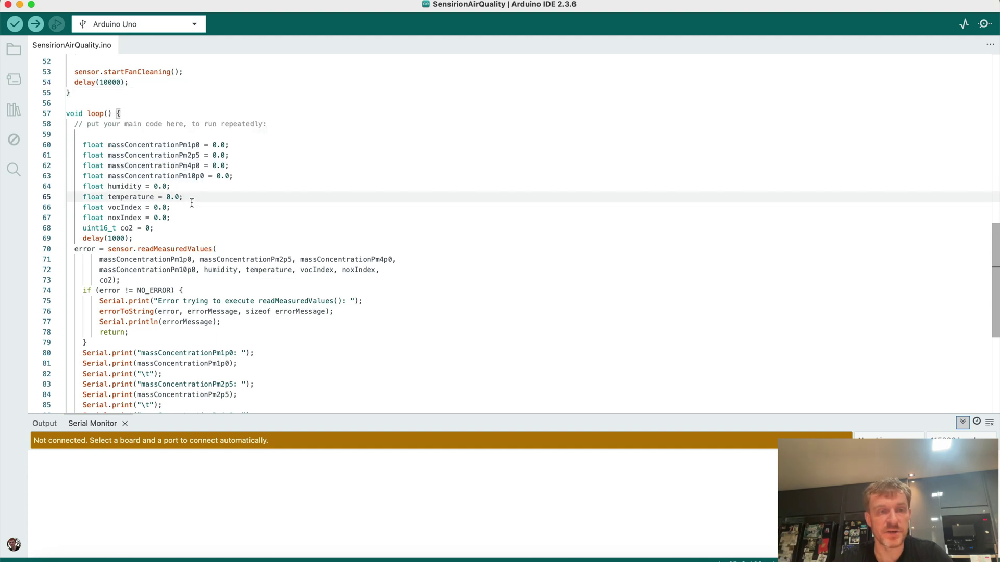
left_click(187, 208)
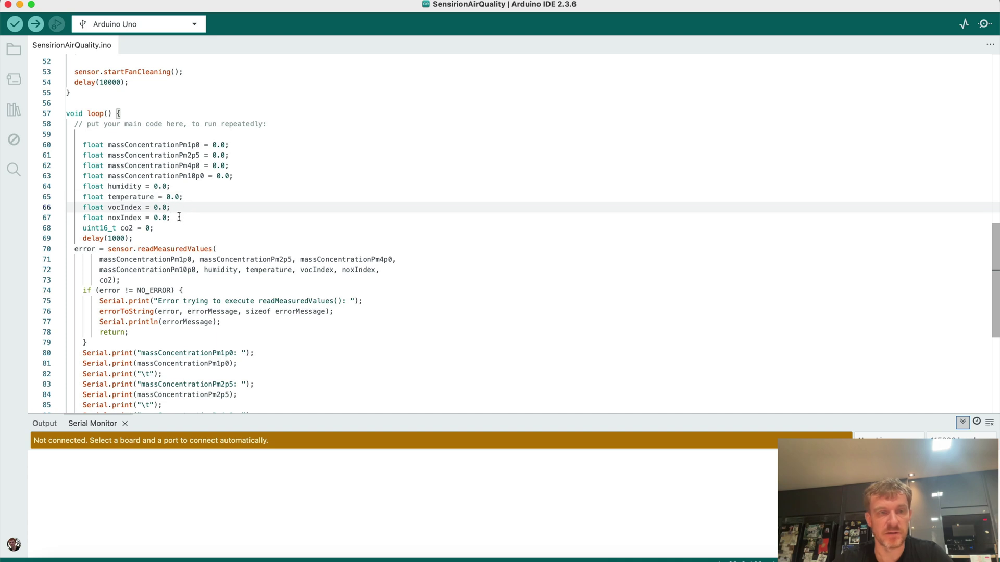
left_click(178, 220)
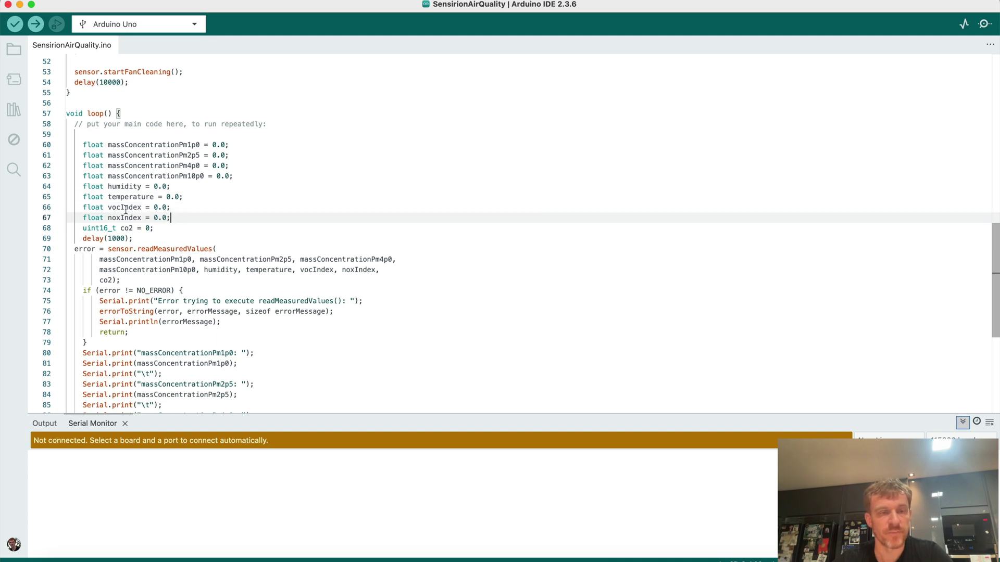
left_click(169, 230)
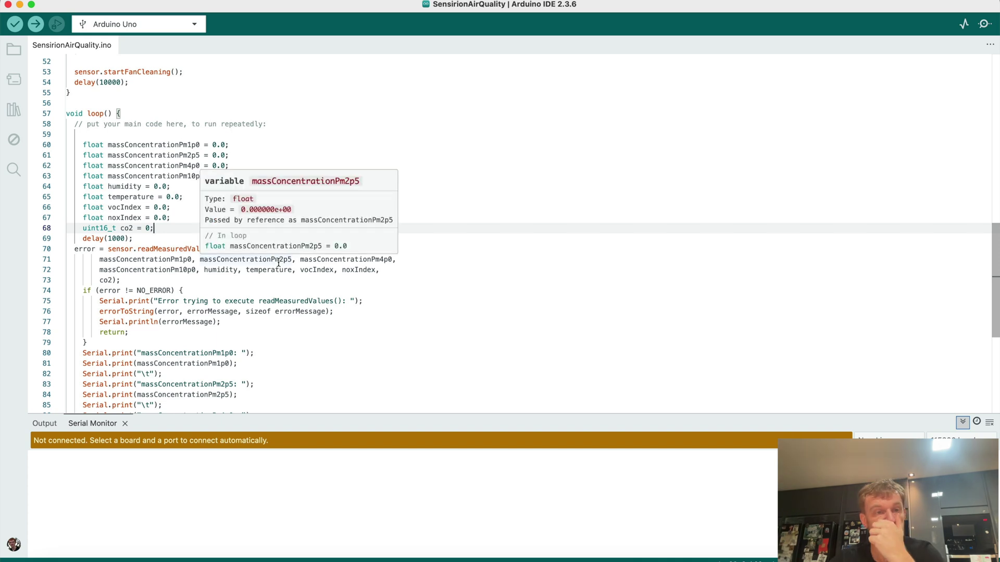
left_click(157, 243)
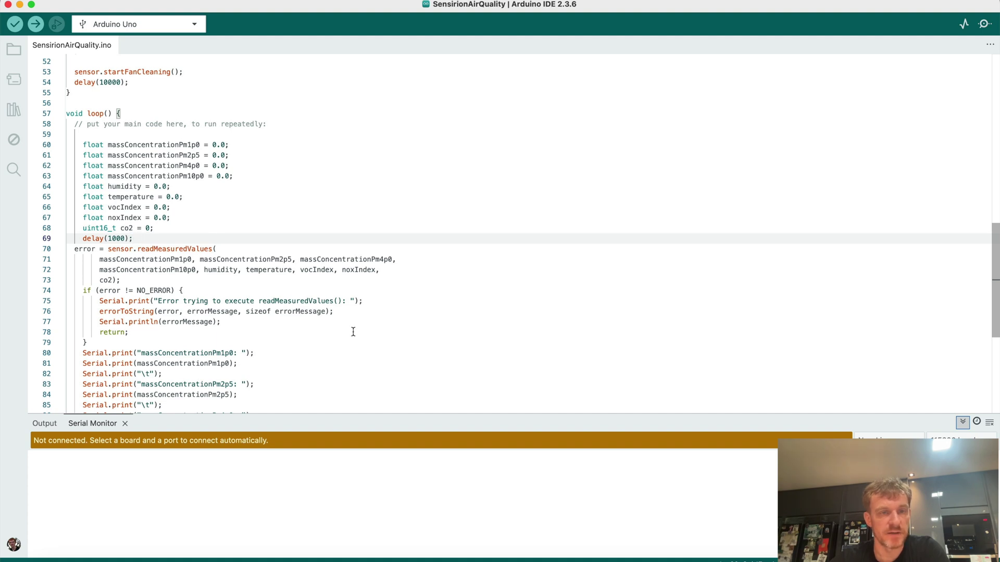
scroll(352, 332, "down", 5)
scroll(353, 332, "down", 3)
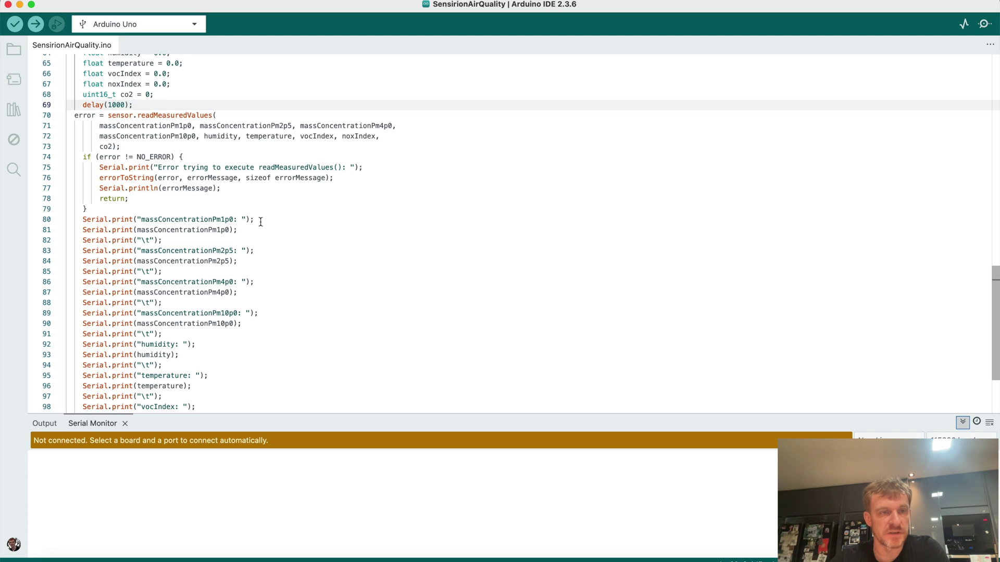
scroll(263, 274, "down", 2)
scroll(263, 274, "down", 3)
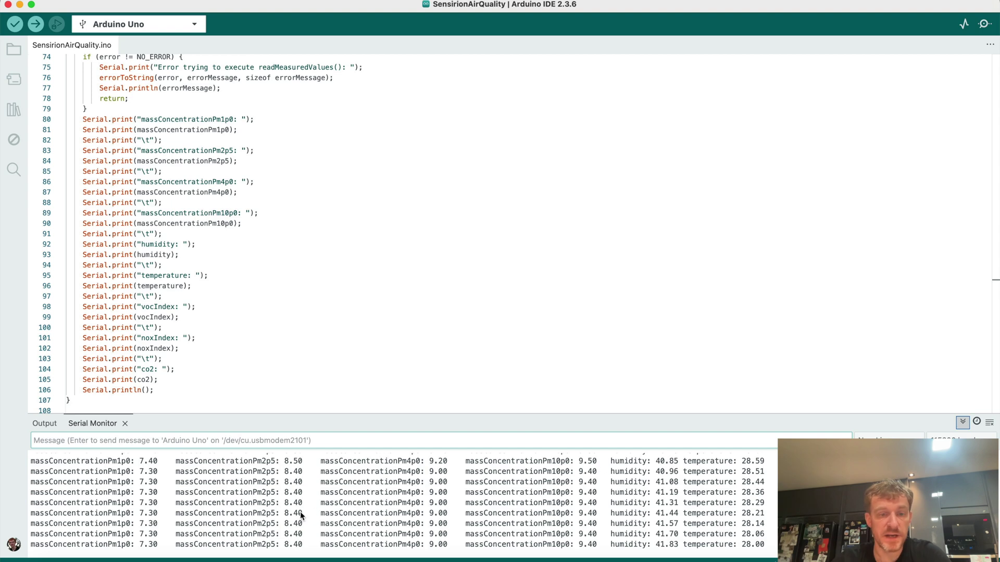
scroll(278, 274, "up", 2)
scroll(279, 270, "up", 15)
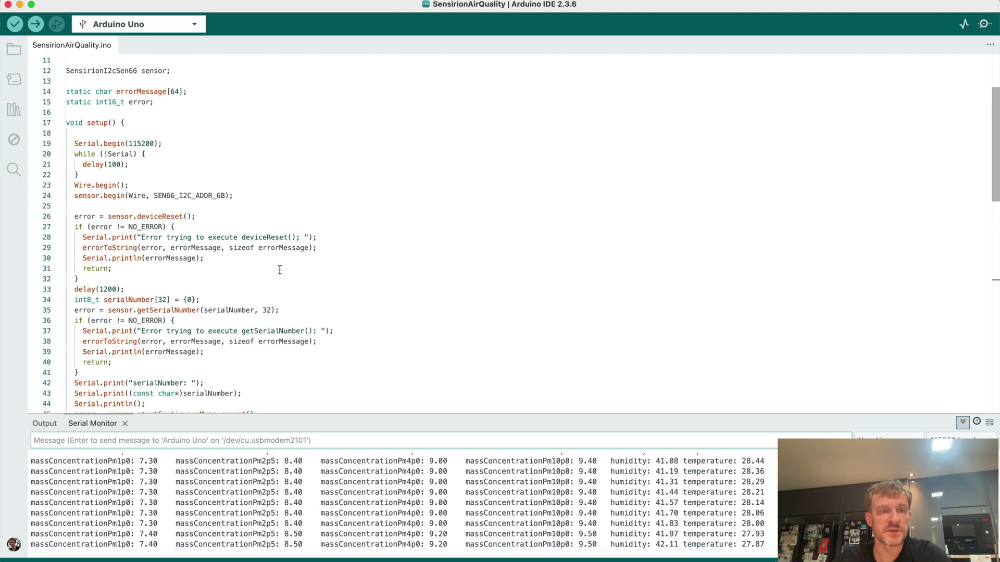
scroll(279, 270, "up", 7)
scroll(278, 269, "down", 20)
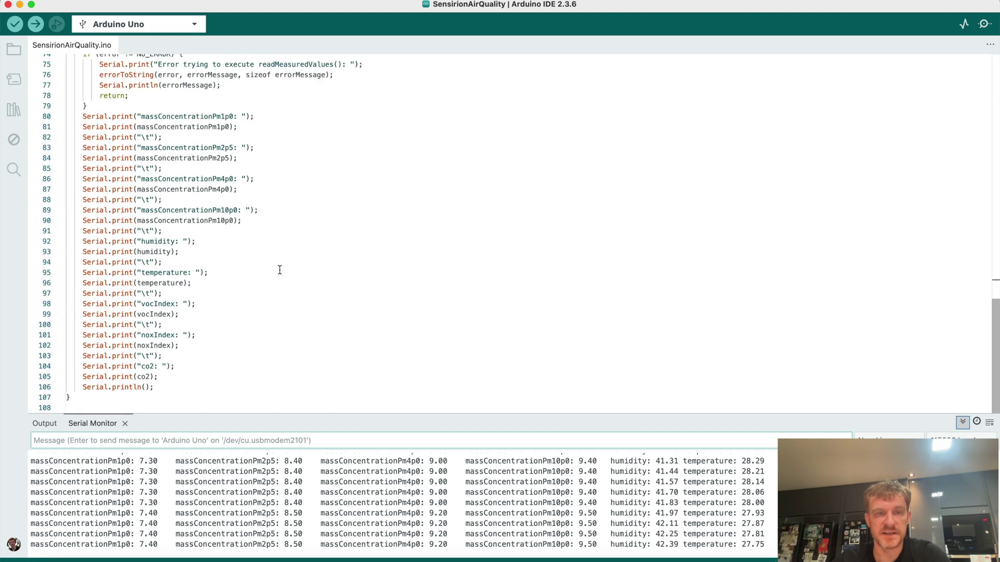